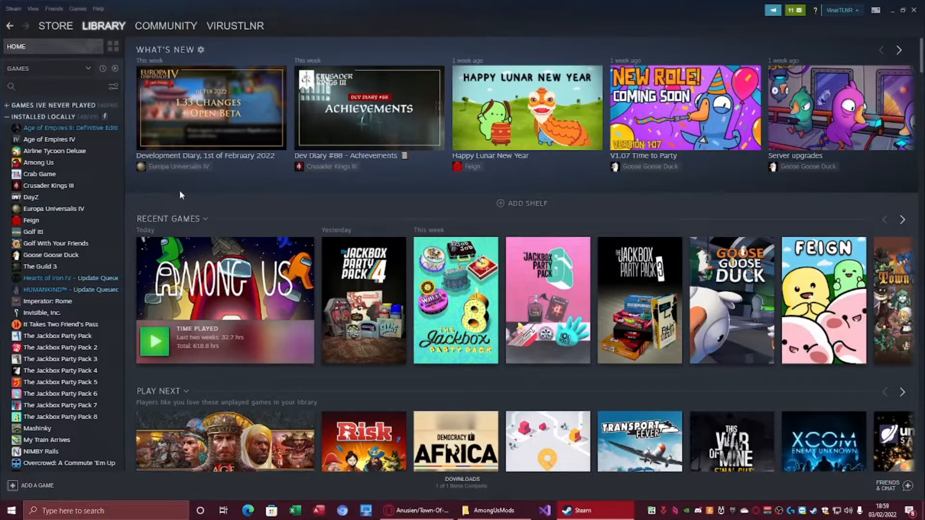
Open the local files folder of Among Us from the game library, move its window aside and select all its files.
{"action": "right_click", "coordinate": [44, 165]}
{"action": "mouse_move", "coordinate": [84, 223]}
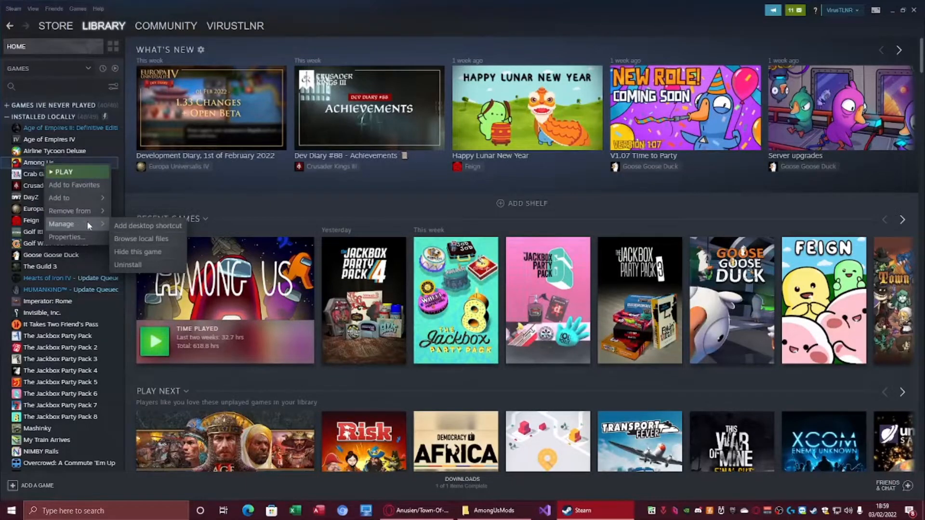
{"action": "left_click", "coordinate": [144, 238]}
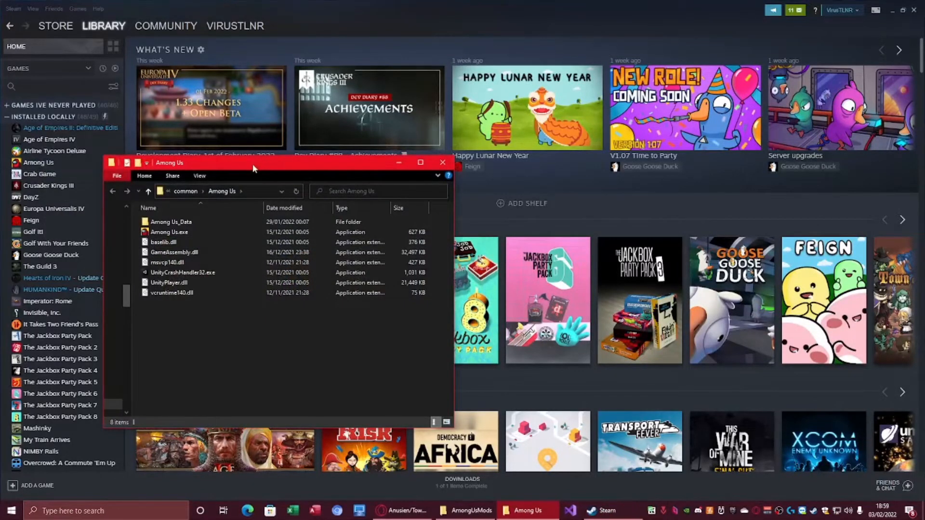
{"action": "left_click_drag", "start_coordinate": [252, 164], "coordinate": [617, 124]}
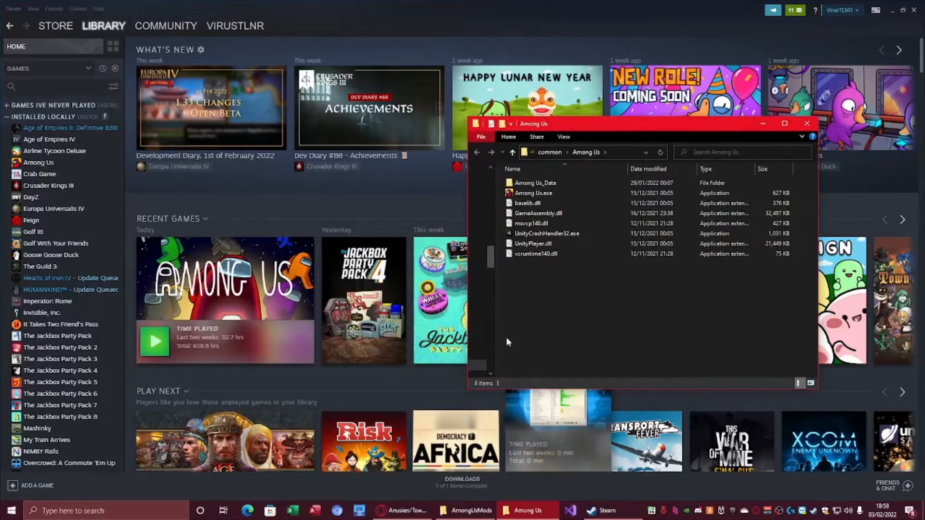
{"action": "left_click_drag", "start_coordinate": [554, 287], "coordinate": [503, 179]}
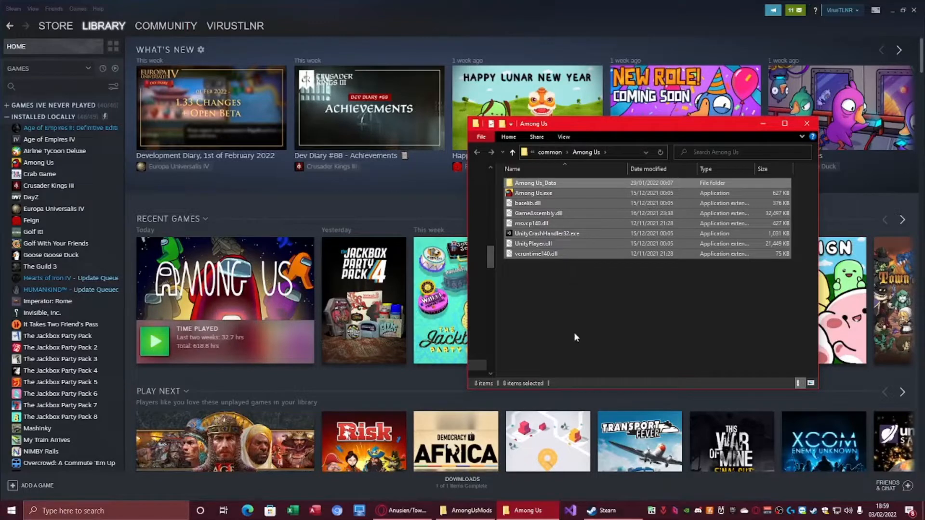
Place the AmongUsMods folder window beside the game folder and create a new folder in it named "AmongUs-TheModIAmInstallingversion3.0.0-beta8".
{"action": "left_click", "coordinate": [480, 513]}
{"action": "left_click_drag", "start_coordinate": [313, 152], "coordinate": [315, 123]}
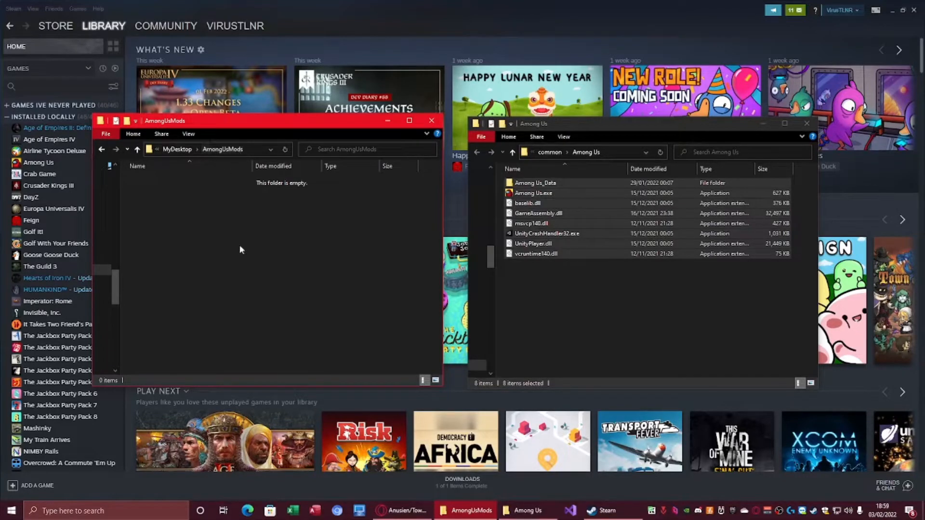
{"action": "right_click", "coordinate": [208, 223]}
{"action": "mouse_move", "coordinate": [310, 359]}
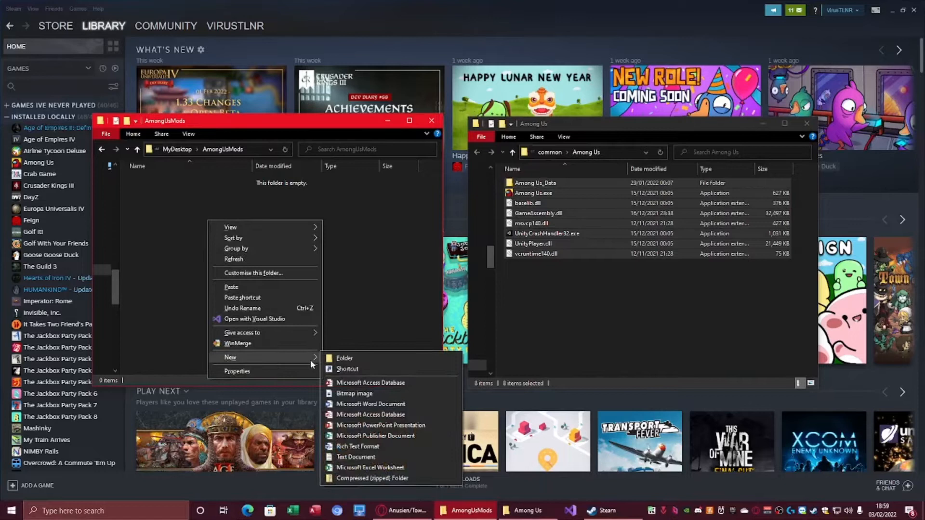
{"action": "left_click", "coordinate": [352, 358]}
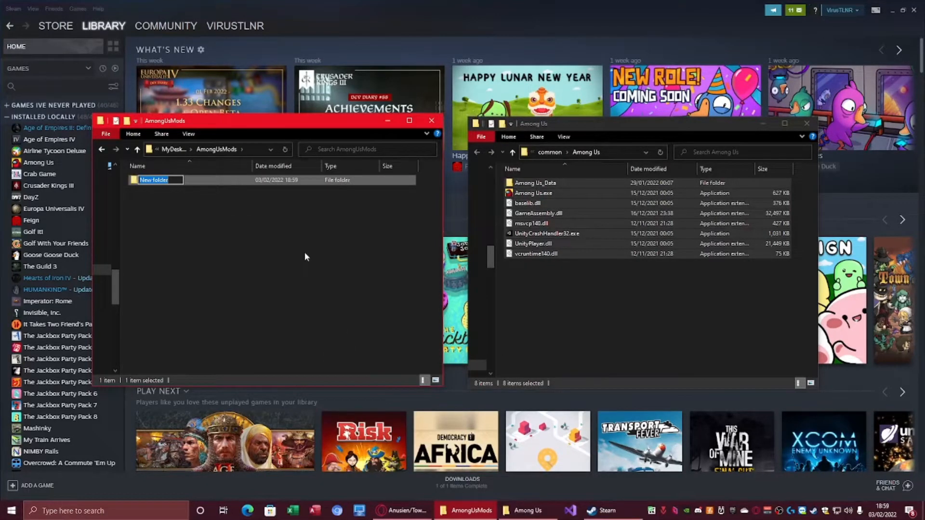
{"action": "type", "text": "AmongUS"}
{"action": "type", "text": "-My"}
{"action": "key", "text": "BackSpace"}
{"action": "key", "text": "BackSpace"}
{"action": "type", "text": "TheModI"}
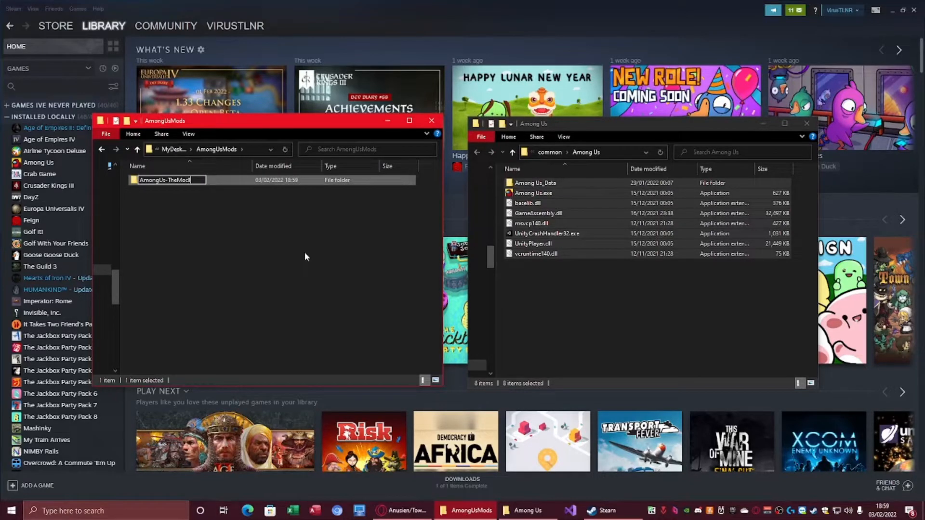
{"action": "type", "text": "Aminstallingce"}
{"action": "key", "text": "BackSpace"}
{"action": "key", "text": "BackSpace"}
{"action": "type", "text": "vwe"}
{"action": "key", "text": "BackSpace"}
{"action": "key", "text": "BackSpace"}
{"action": "type", "text": "wersion"}
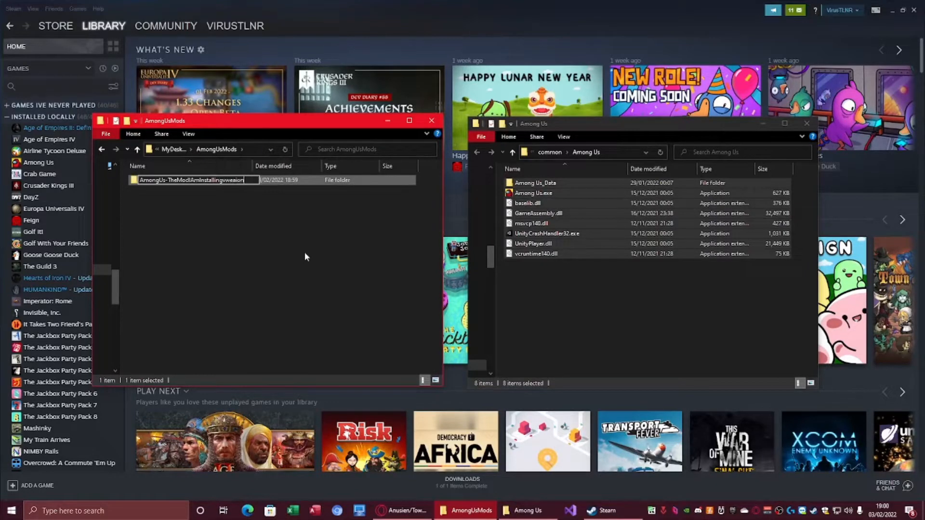
{"action": "key", "text": "BackSpace"}
{"action": "key", "text": "BackSpace"}
{"action": "type", "text": "ersion"}
{"action": "type", "text": "3.0.0."}
{"action": "key", "text": "BackSpace"}
{"action": "type", "text": "-beta8"}
{"action": "key", "text": "Return"}
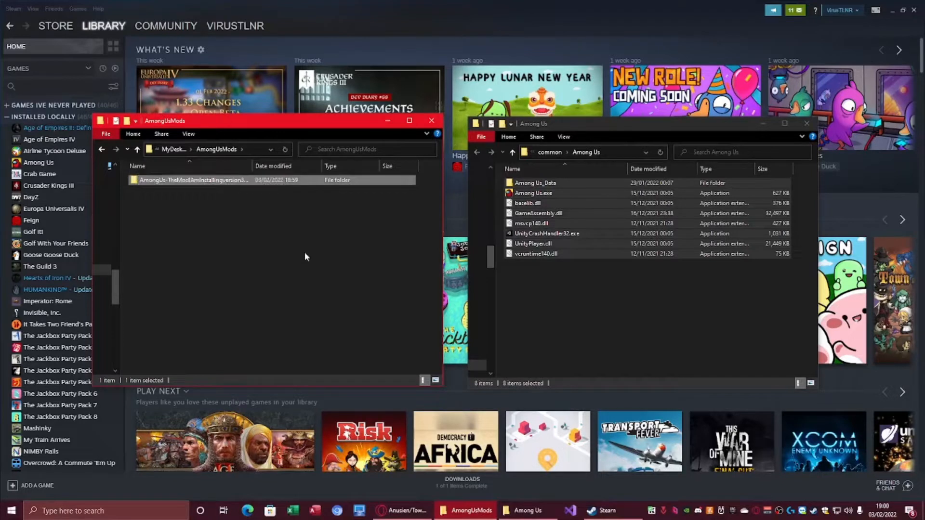
Fit the Name column to the full folder name and open the new mod folder.
{"action": "left_click", "coordinate": [250, 165]}
{"action": "double_click", "coordinate": [251, 164]}
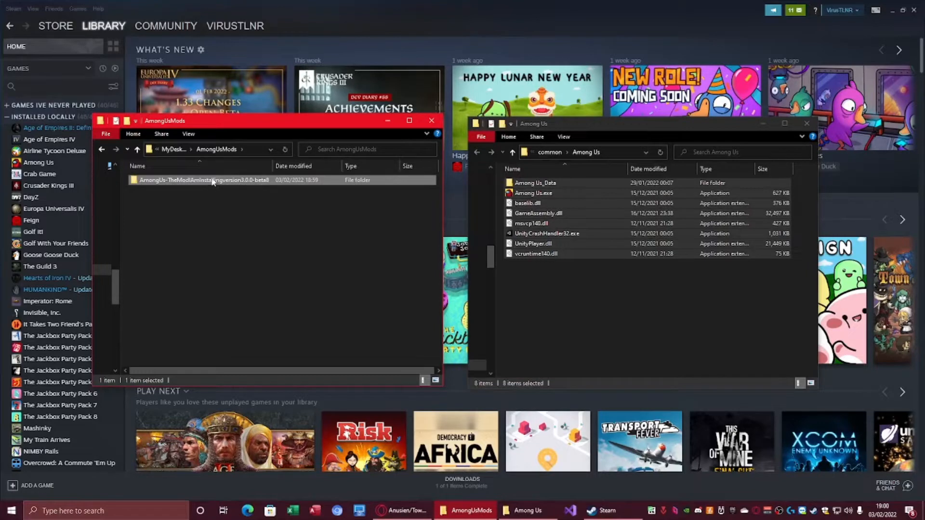
{"action": "double_click", "coordinate": [227, 181]}
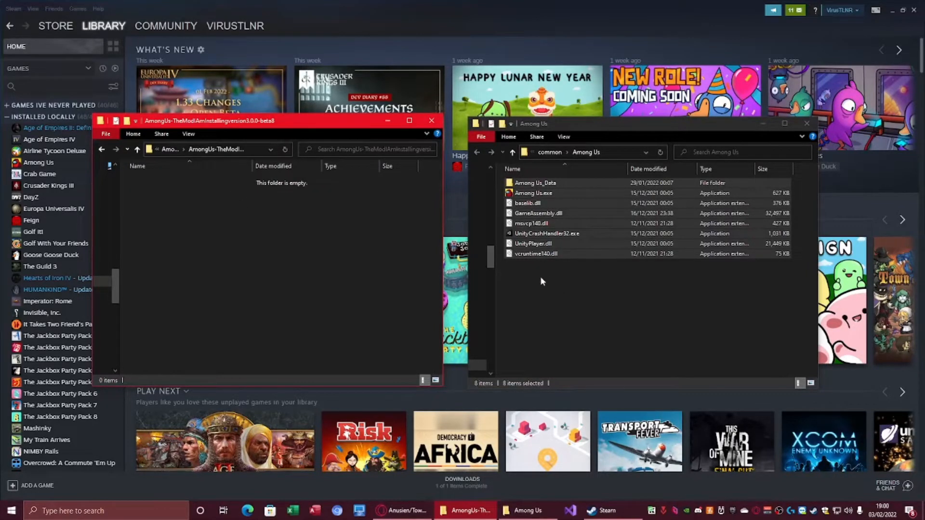
Copy all the original Among Us game files into the AmongUs-TheModIAmInstallingversion3.0.0-beta8 folder.
{"action": "left_click_drag", "start_coordinate": [582, 303], "coordinate": [565, 183]}
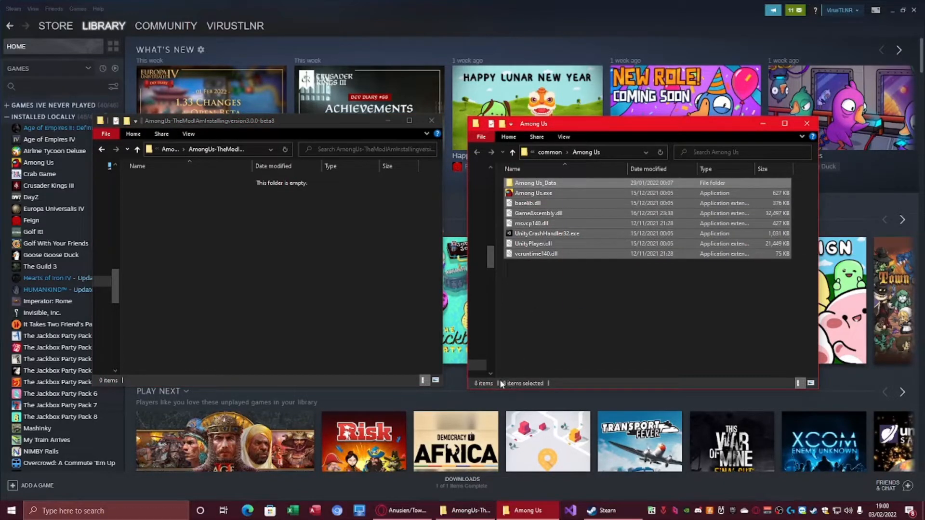
{"action": "right_click", "coordinate": [556, 245]}
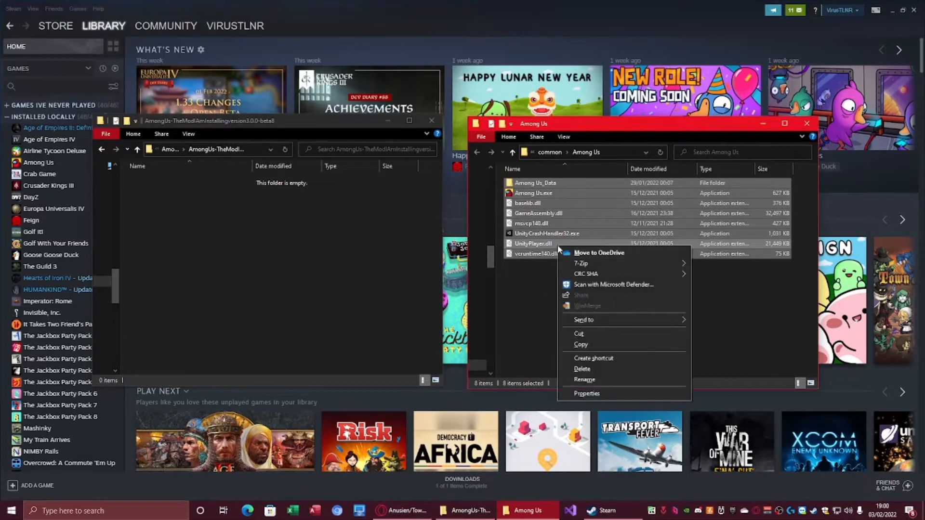
{"action": "left_click", "coordinate": [606, 345]}
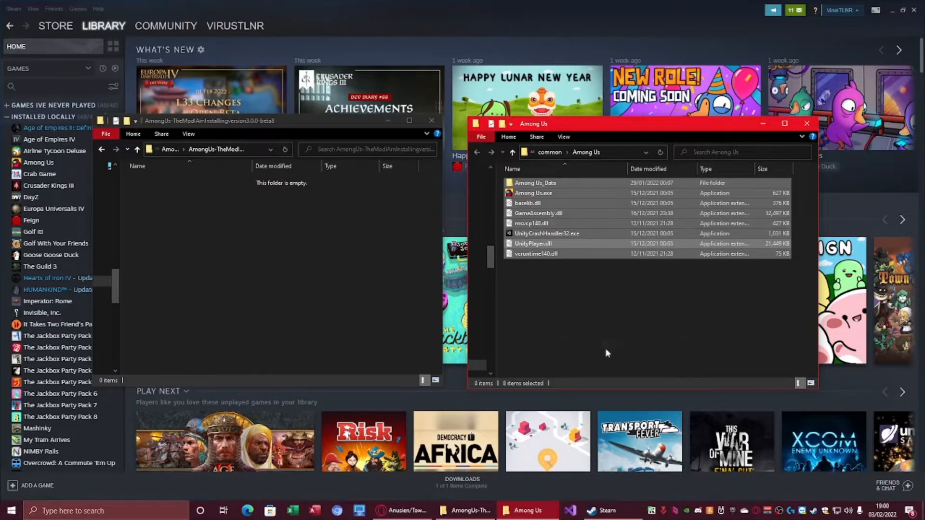
{"action": "left_click", "coordinate": [251, 226]}
{"action": "right_click", "coordinate": [227, 212]}
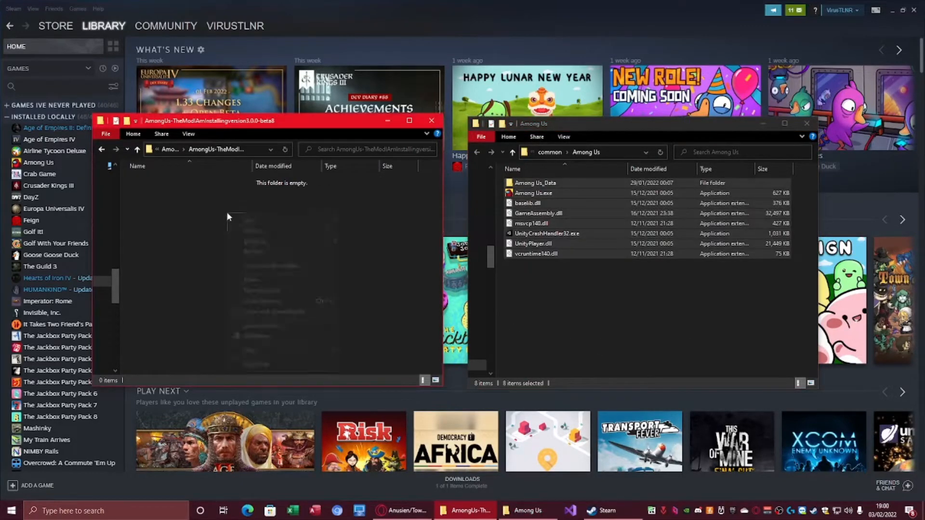
{"action": "left_click", "coordinate": [257, 280]}
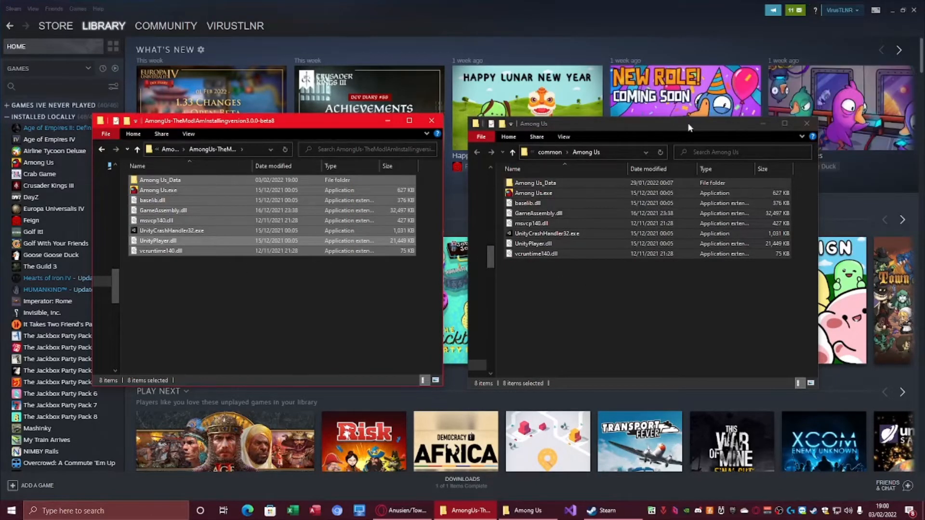
Close the original Among Us folder window and widen the window of the mod folder.
{"action": "left_click_drag", "start_coordinate": [687, 125], "coordinate": [662, 117]}
{"action": "left_click", "coordinate": [202, 302]}
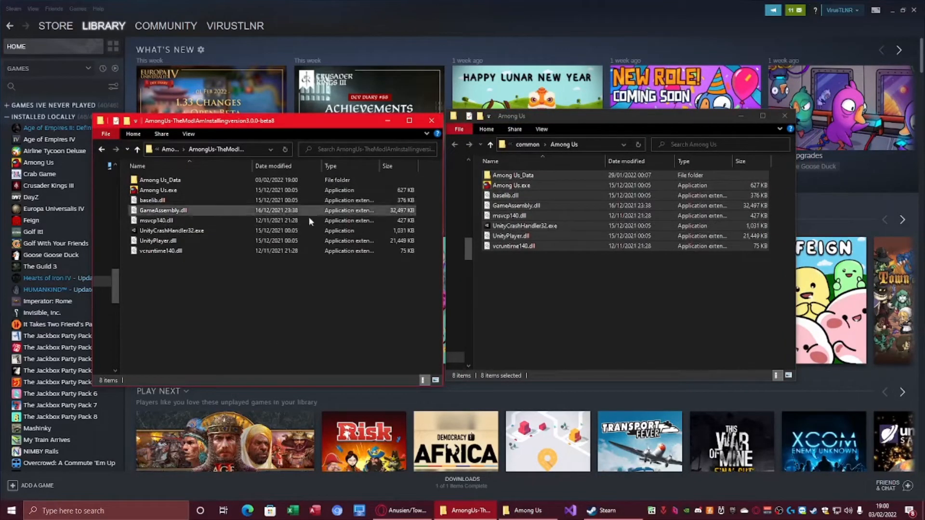
{"action": "left_click", "coordinate": [787, 117]}
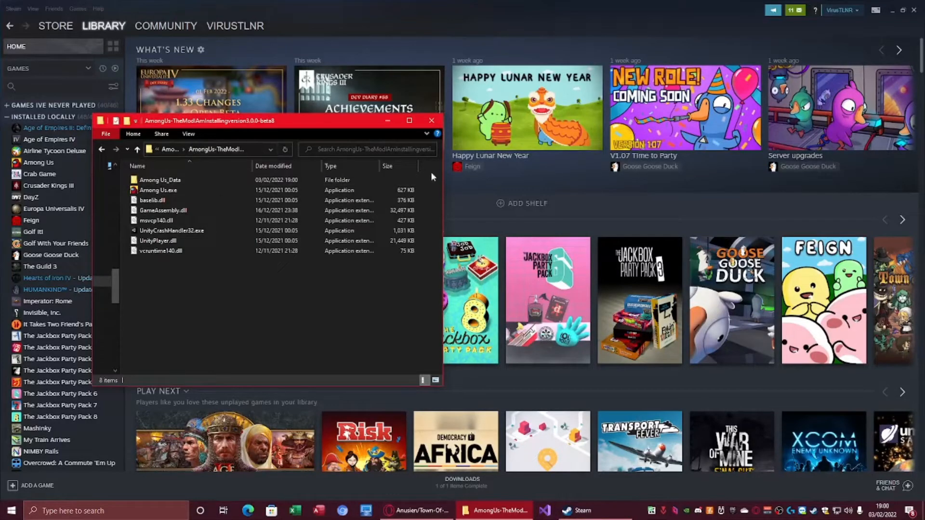
{"action": "left_click_drag", "start_coordinate": [443, 170], "coordinate": [555, 171]}
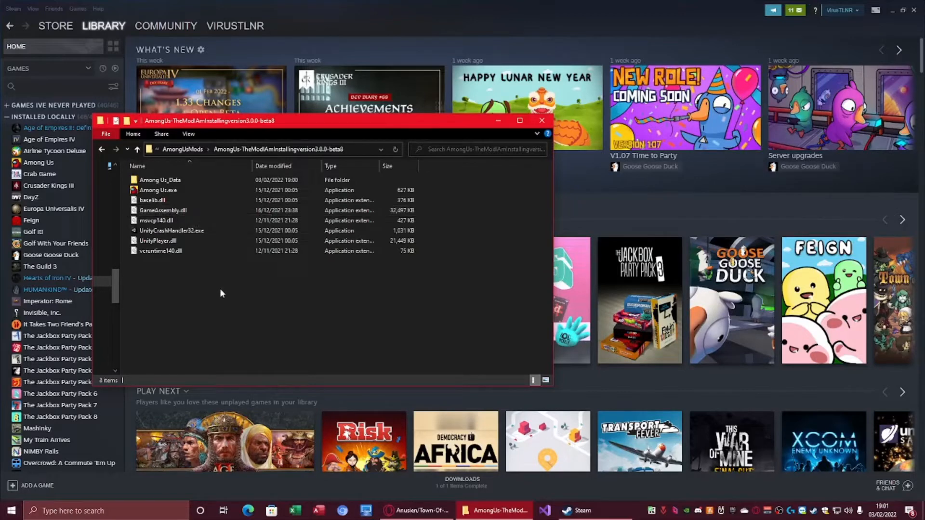
Switch to the browser, open the v3.0.0-beta.8 release of Town-Of-Us, and examine its version and the v3.0.0-beta.8.zip asset.
{"action": "left_click", "coordinate": [417, 510]}
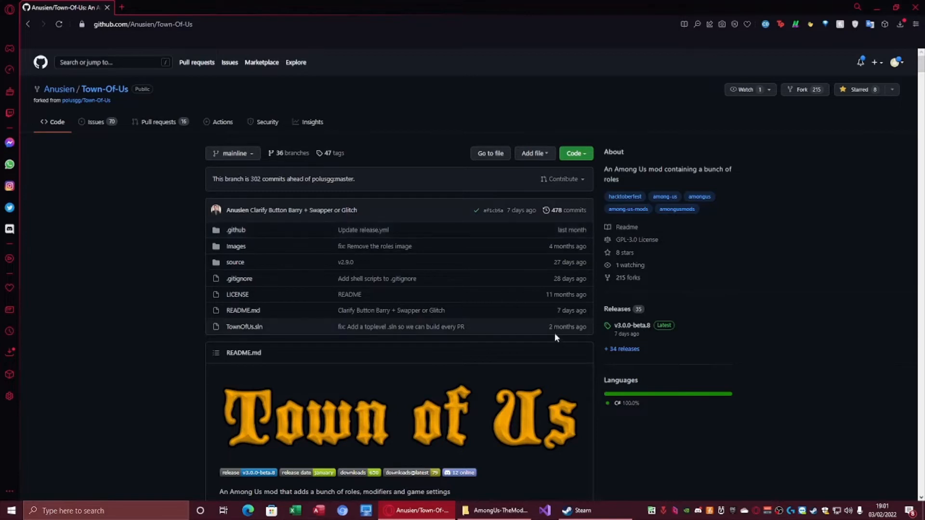
{"action": "left_click", "coordinate": [660, 327]}
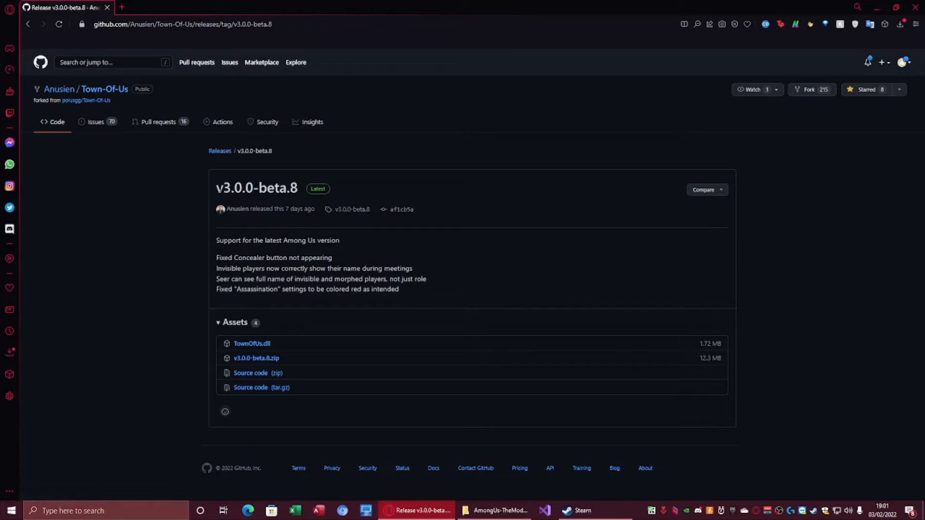
{"action": "left_click_drag", "start_coordinate": [216, 188], "coordinate": [299, 188]}
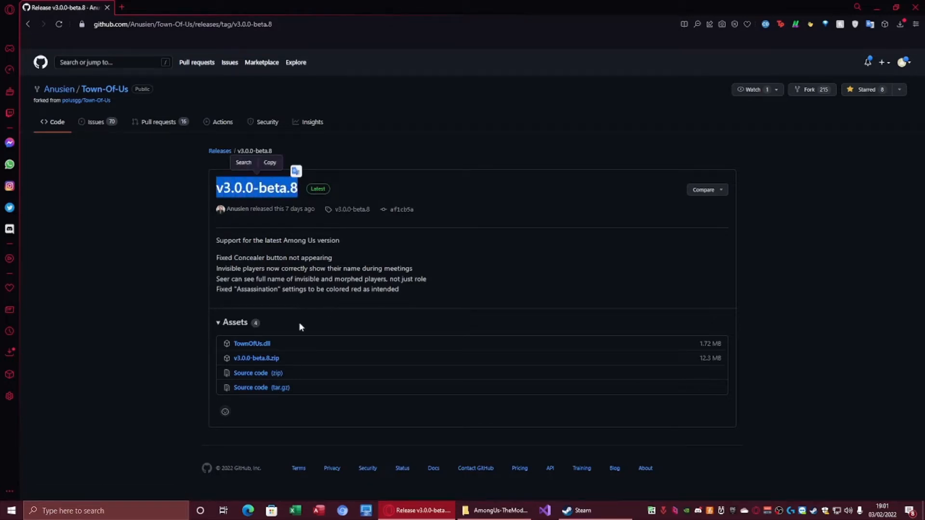
{"action": "left_click_drag", "start_coordinate": [290, 356], "coordinate": [227, 356]}
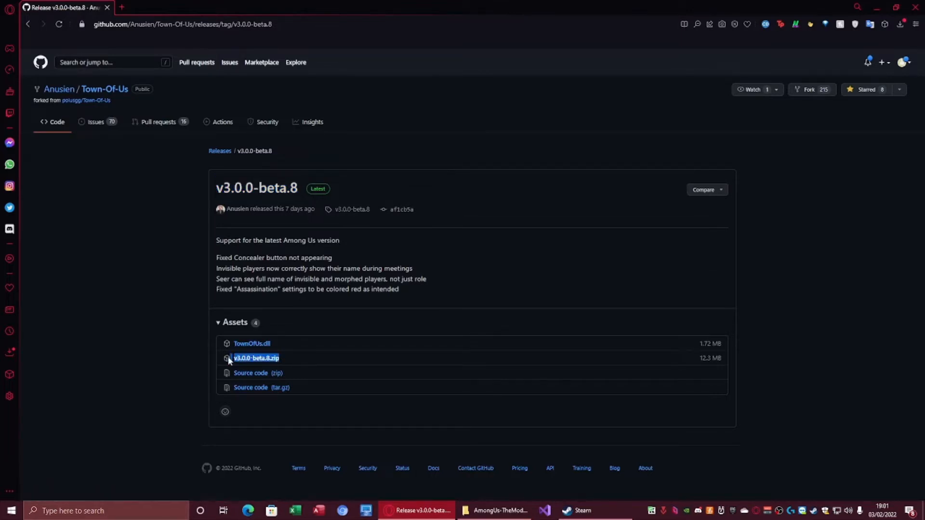
{"action": "left_click", "coordinate": [160, 352]}
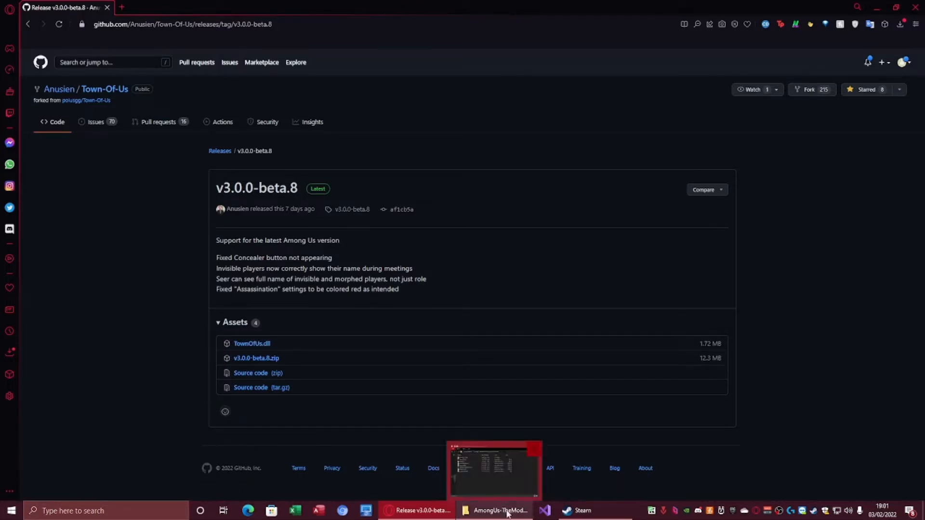
Return to the file window, go up to the MyDesktop folder, select v3.0.0-beta.8.zip, and move and narrow the window.
{"action": "left_click", "coordinate": [501, 512]}
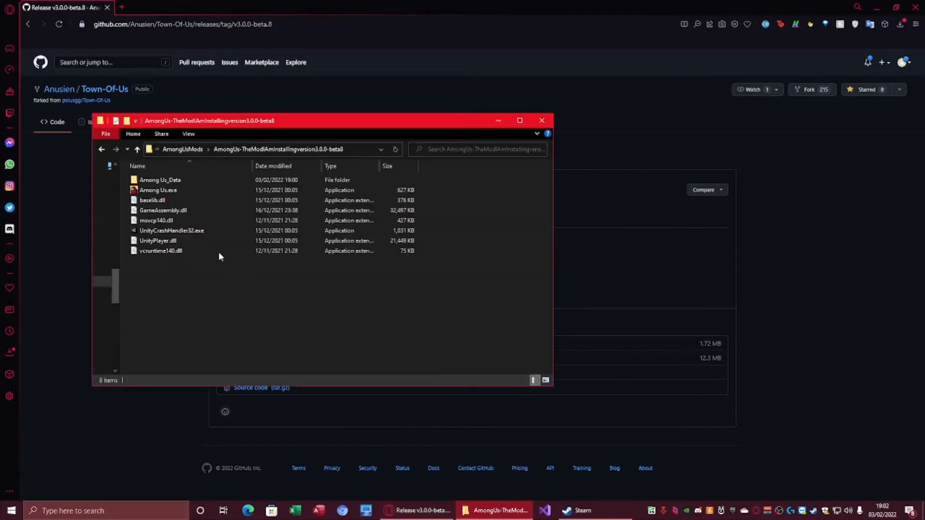
{"action": "left_click", "coordinate": [169, 154]}
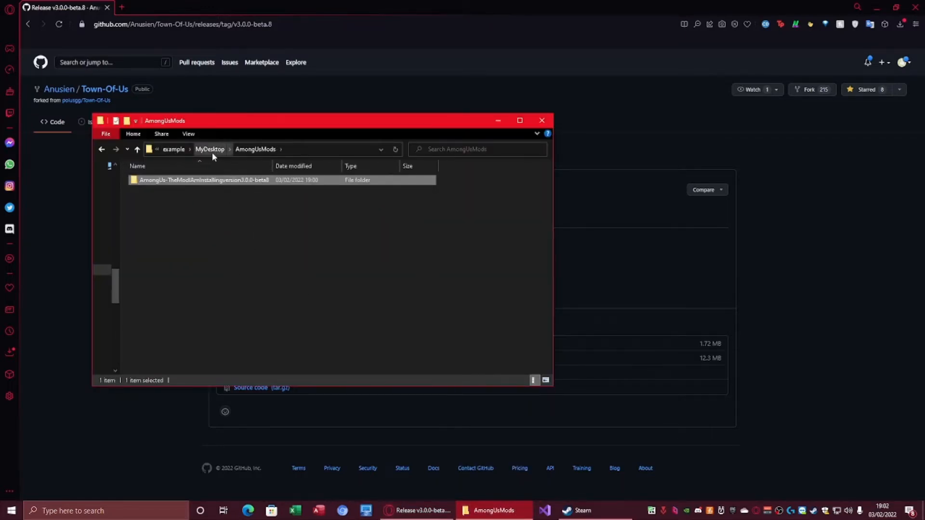
{"action": "left_click", "coordinate": [210, 152]}
{"action": "left_click", "coordinate": [186, 189]}
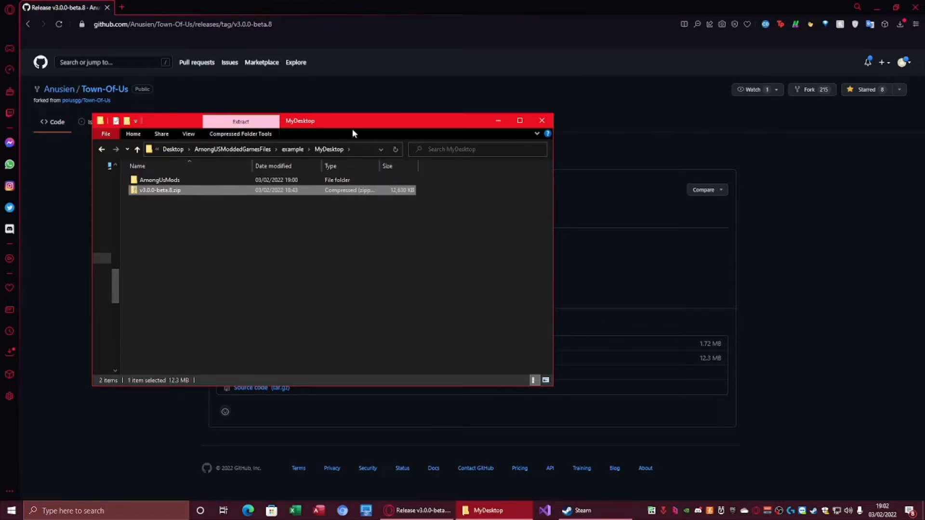
{"action": "left_click_drag", "start_coordinate": [343, 121], "coordinate": [558, 292]}
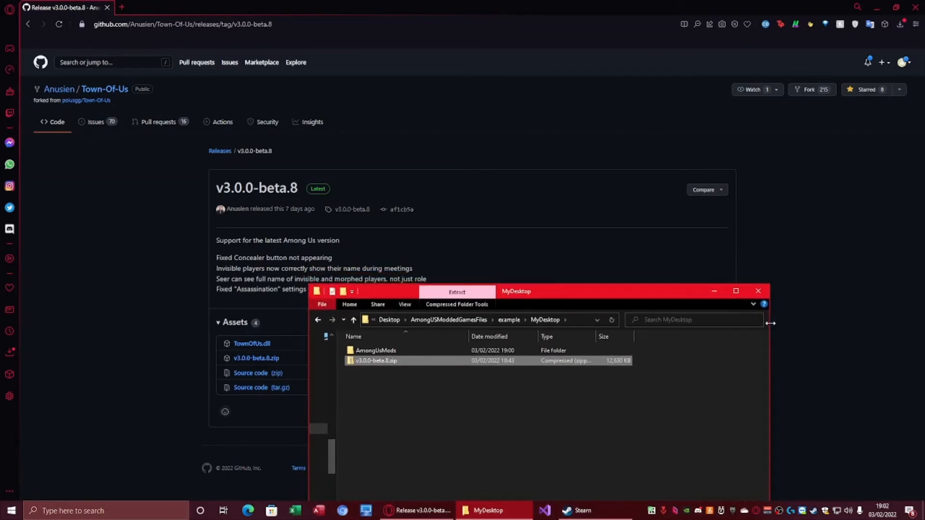
{"action": "left_click_drag", "start_coordinate": [770, 323], "coordinate": [672, 326]}
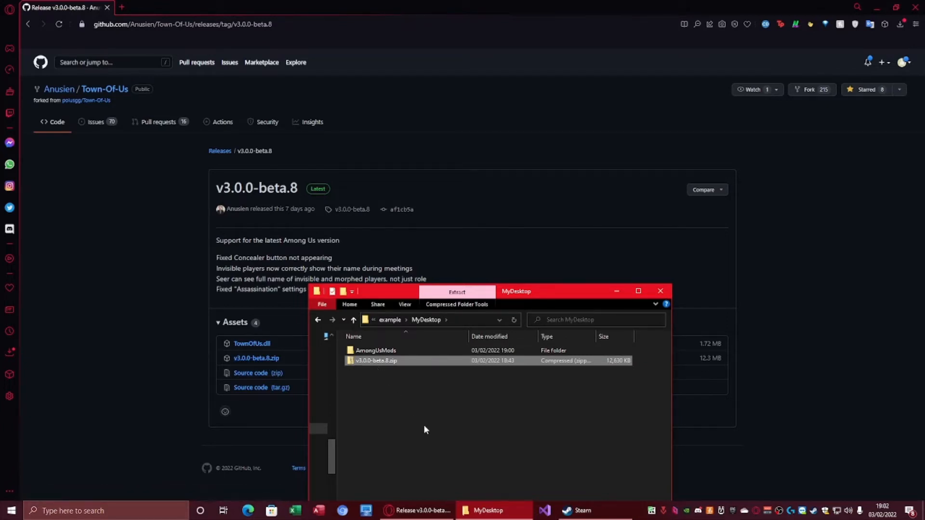
Open v3.0.0-beta.8.zip in a new window, place it beside the MyDesktop window and examine its contents.
{"action": "right_click", "coordinate": [386, 362]}
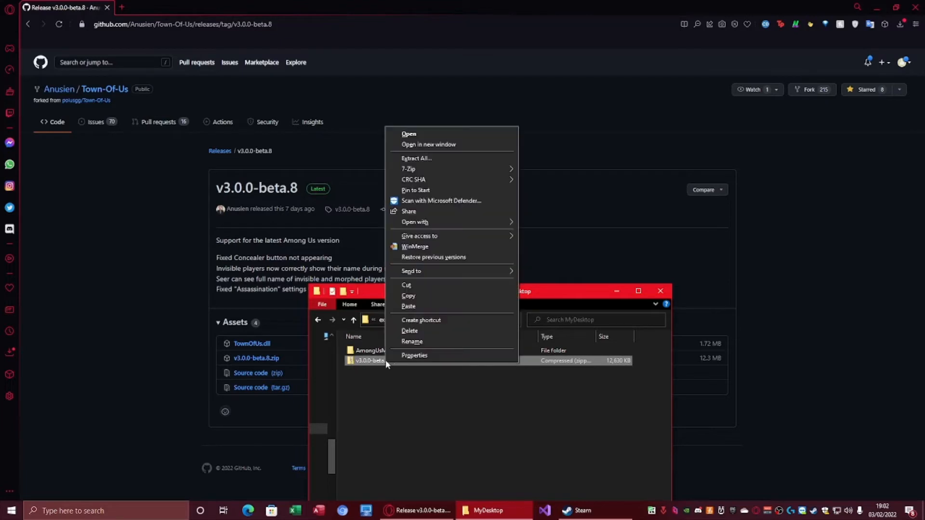
{"action": "left_click", "coordinate": [449, 145]}
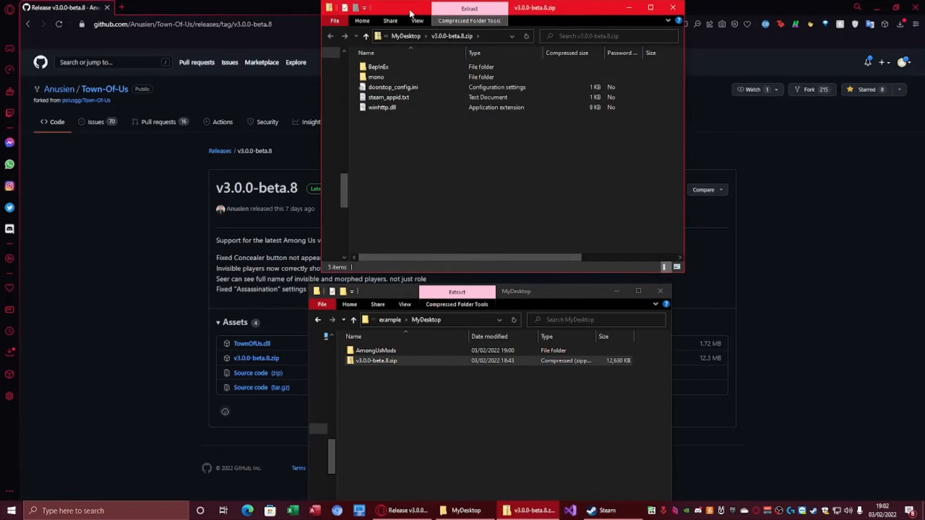
{"action": "left_click_drag", "start_coordinate": [410, 13], "coordinate": [625, 81]}
{"action": "left_click_drag", "start_coordinate": [407, 289], "coordinate": [237, 72]}
{"action": "left_click", "coordinate": [628, 204]}
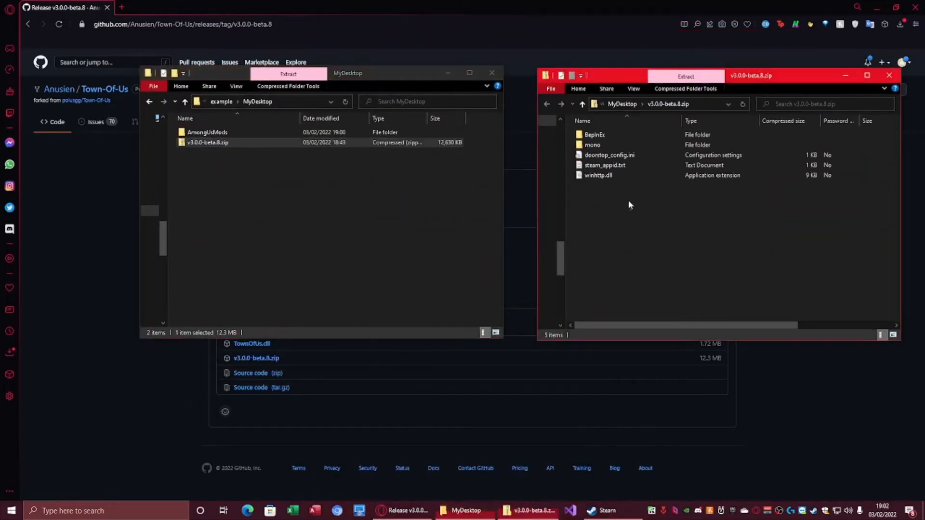
{"action": "left_click_drag", "start_coordinate": [629, 205], "coordinate": [605, 128]}
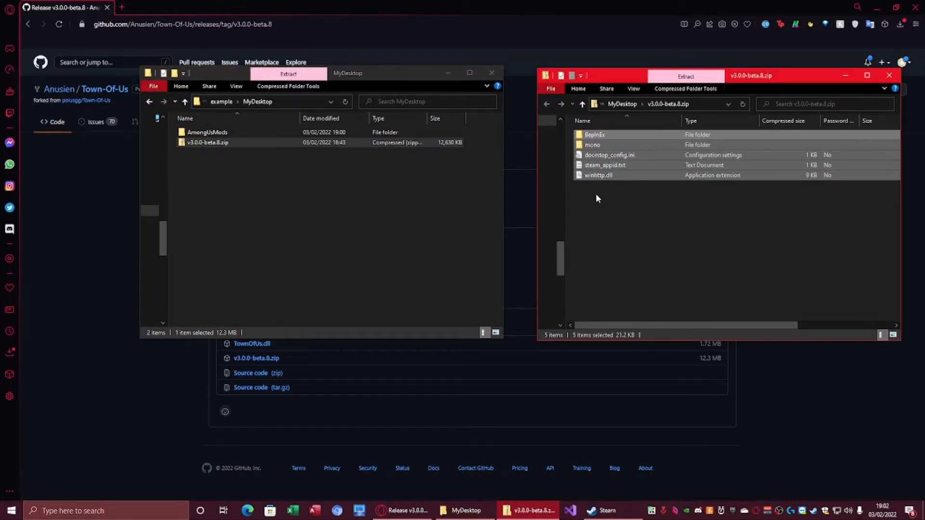
{"action": "left_click", "coordinate": [622, 211]}
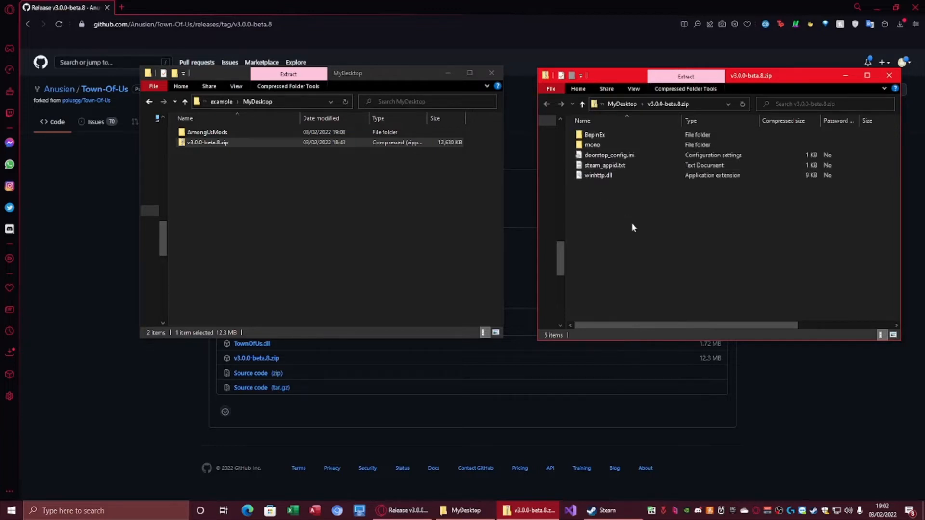
Examine the items inside v3.0.0-beta.8.zip, going through steam_appid.txt, doorstop_config.ini, mono and BepInEx.
{"action": "left_click_drag", "start_coordinate": [657, 231], "coordinate": [590, 111]}
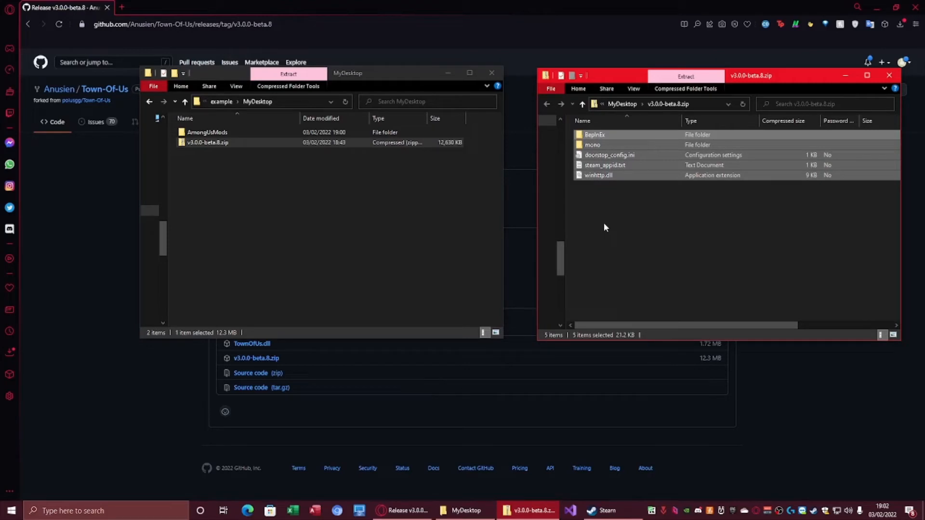
{"action": "left_click", "coordinate": [608, 210]}
{"action": "left_click", "coordinate": [605, 166]}
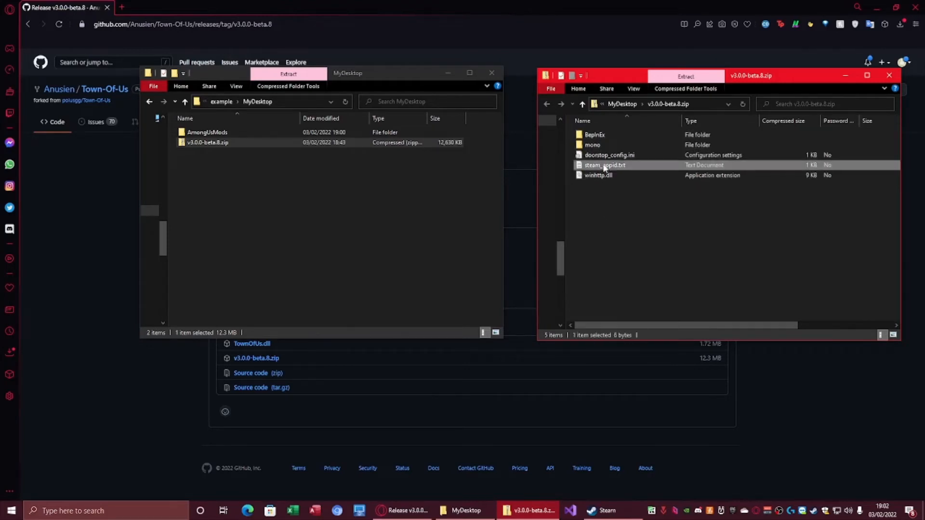
{"action": "left_click", "coordinate": [603, 156]}
{"action": "left_click", "coordinate": [593, 145]}
{"action": "left_click", "coordinate": [595, 135]}
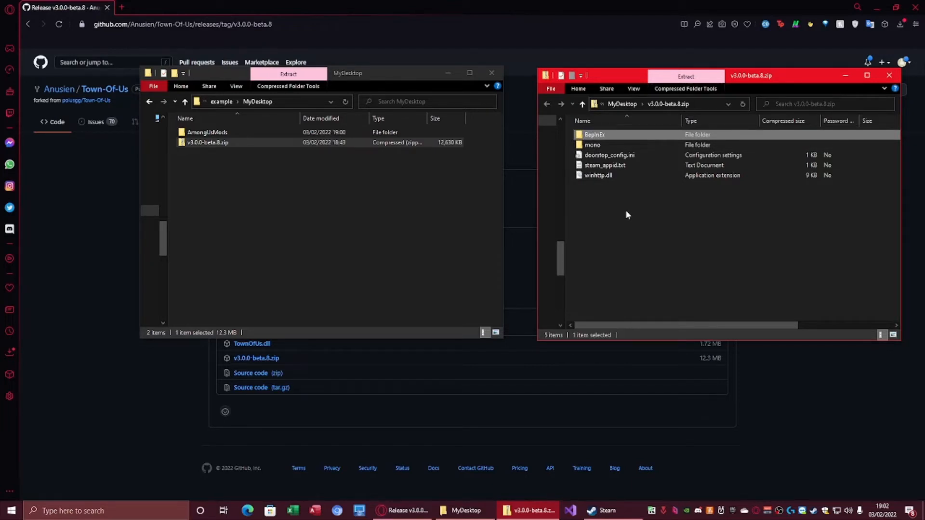
Open AmongUs-TheModIAmInstallingversion3.0.0-beta8 inside AmongUsMods and copy all five items from v3.0.0-beta.8.zip into it.
{"action": "left_click_drag", "start_coordinate": [626, 213], "coordinate": [599, 135]}
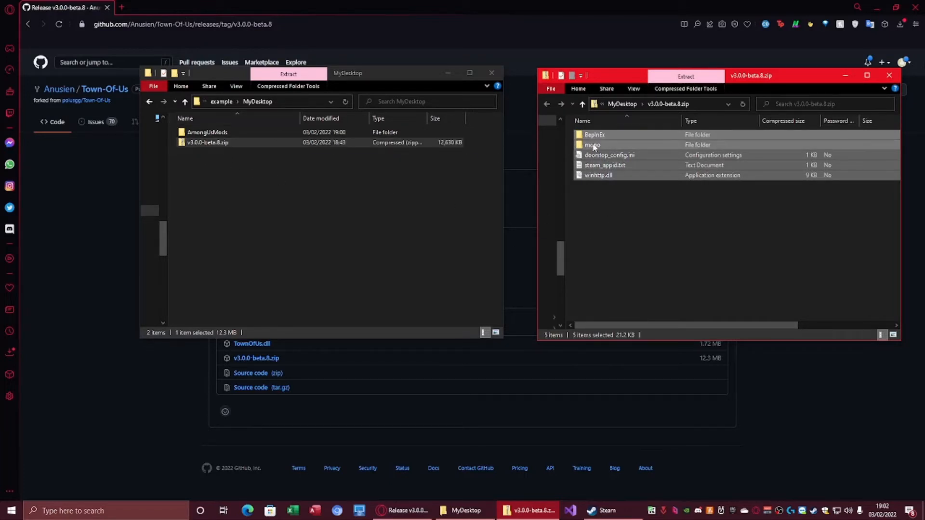
{"action": "double_click", "coordinate": [204, 135]}
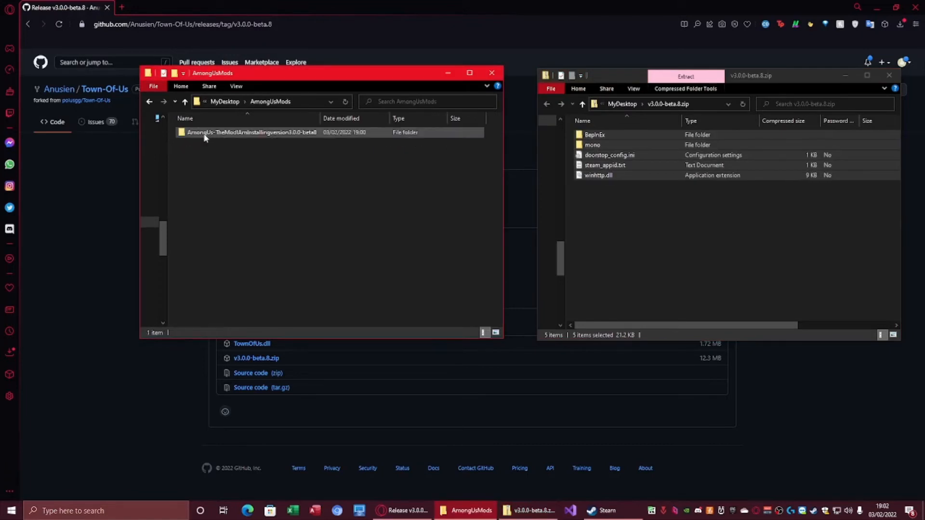
{"action": "double_click", "coordinate": [232, 135]}
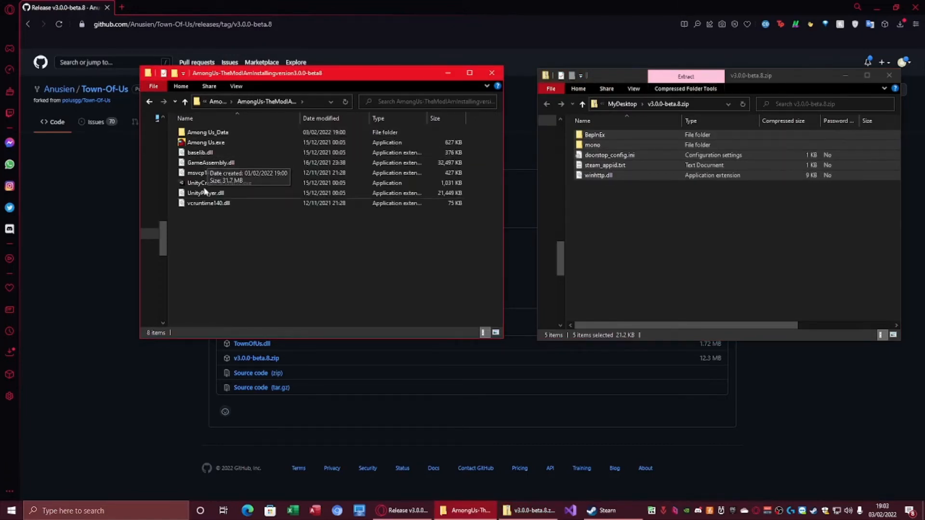
{"action": "left_click", "coordinate": [609, 131]}
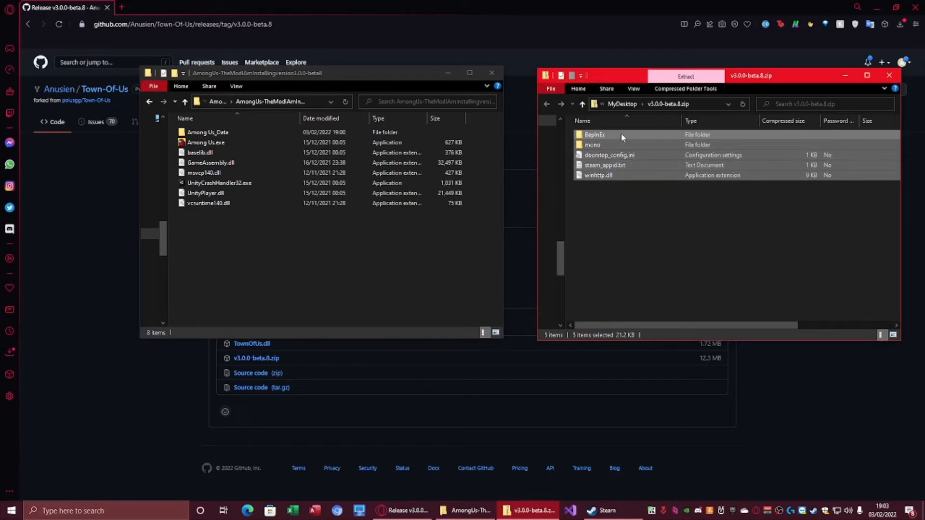
{"action": "left_click_drag", "start_coordinate": [621, 133], "coordinate": [344, 251]}
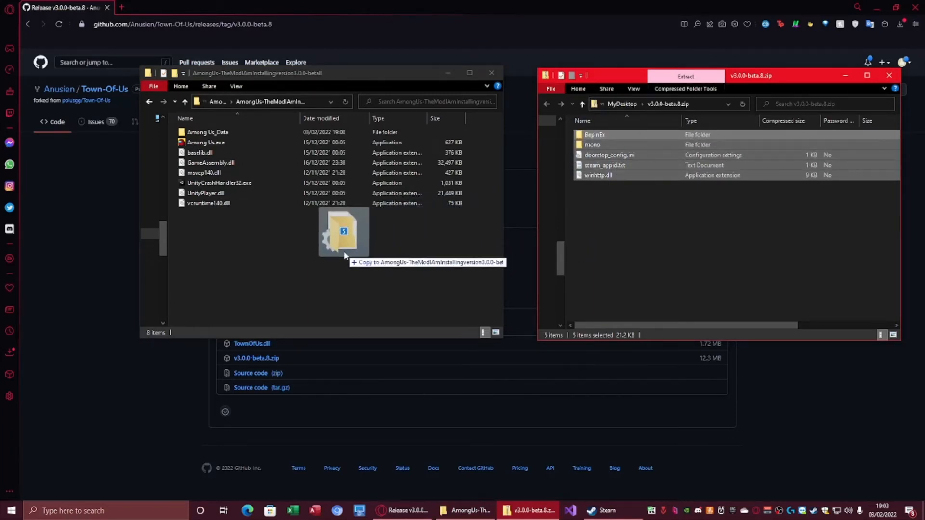
{"action": "left_click_drag", "start_coordinate": [345, 256], "coordinate": [318, 262]}
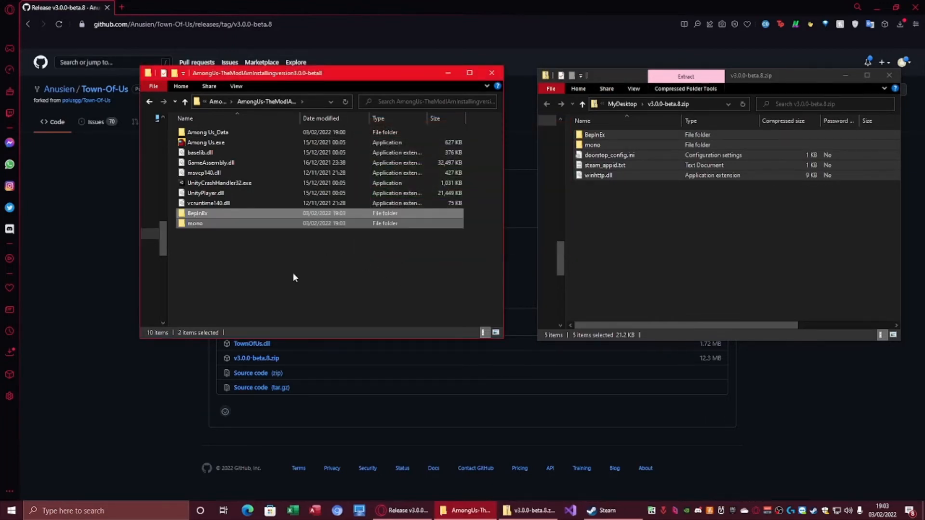
Refresh the mod folder's file list and select all of its items to check the copied mod files.
{"action": "left_click", "coordinate": [293, 272]}
{"action": "right_click", "coordinate": [235, 270]}
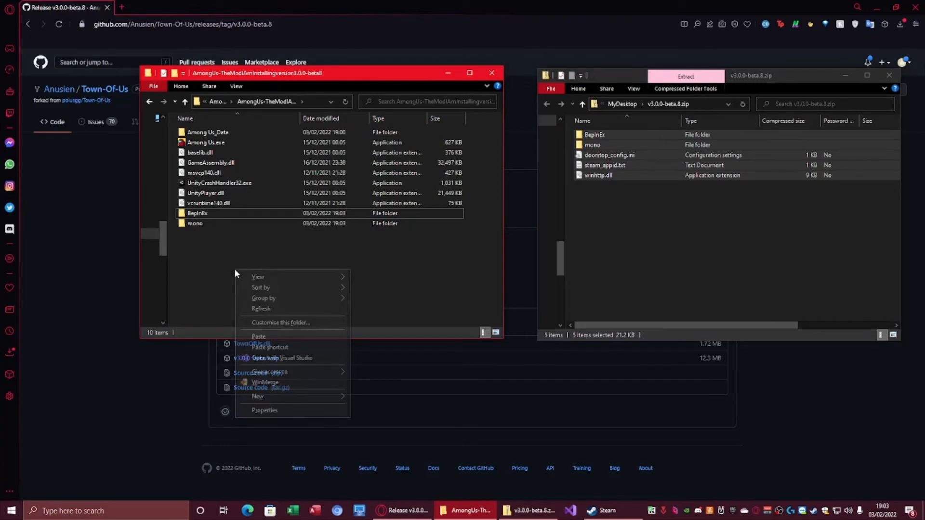
{"action": "left_click", "coordinate": [263, 310]}
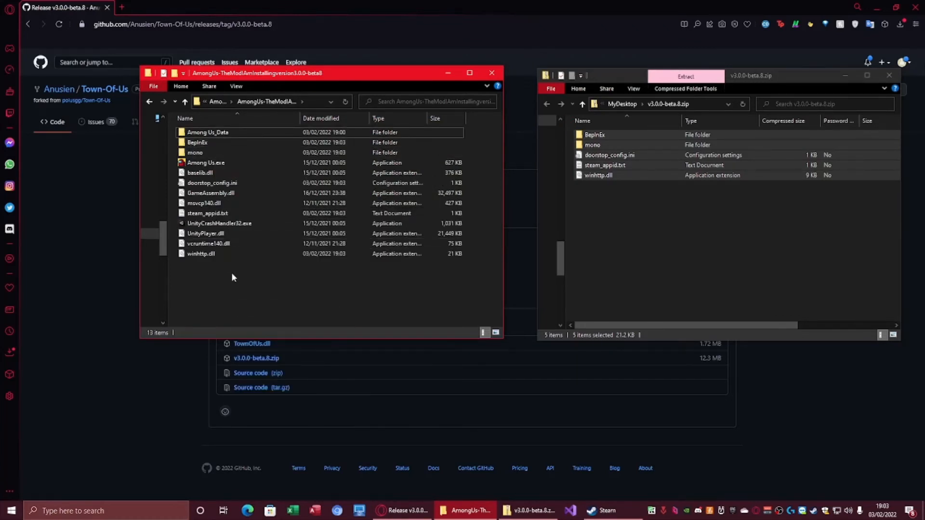
{"action": "left_click_drag", "start_coordinate": [231, 277], "coordinate": [220, 129]}
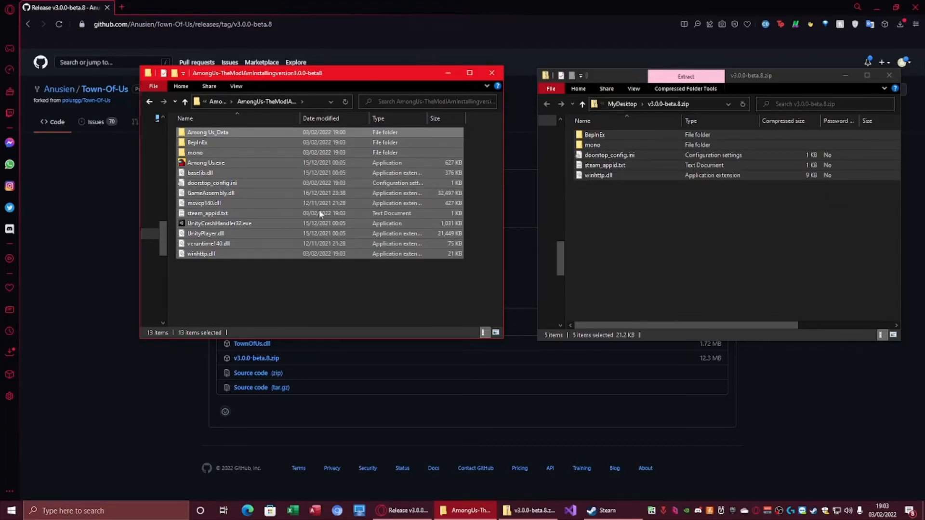
{"action": "left_click_drag", "start_coordinate": [250, 308], "coordinate": [219, 130]}
Close the v3.0.0-beta.8.zip window and check the full set of game and mod files in the mod folder.
{"action": "left_click", "coordinate": [889, 75]}
{"action": "left_click", "coordinate": [290, 287]}
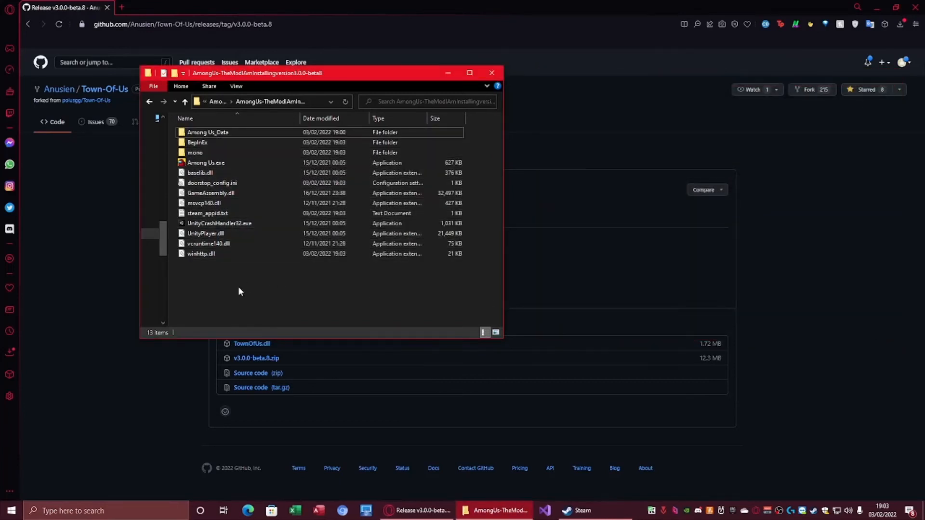
{"action": "left_click_drag", "start_coordinate": [239, 291], "coordinate": [217, 110]}
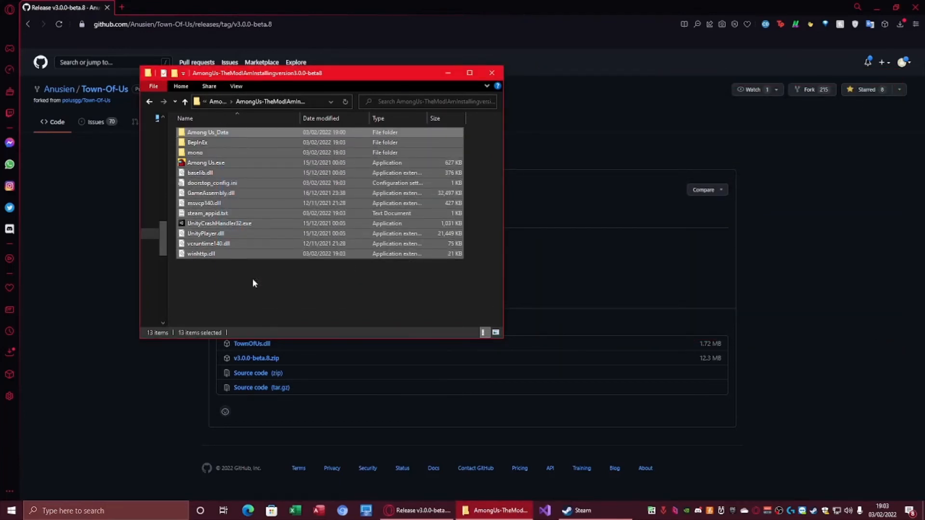
{"action": "left_click", "coordinate": [228, 279]}
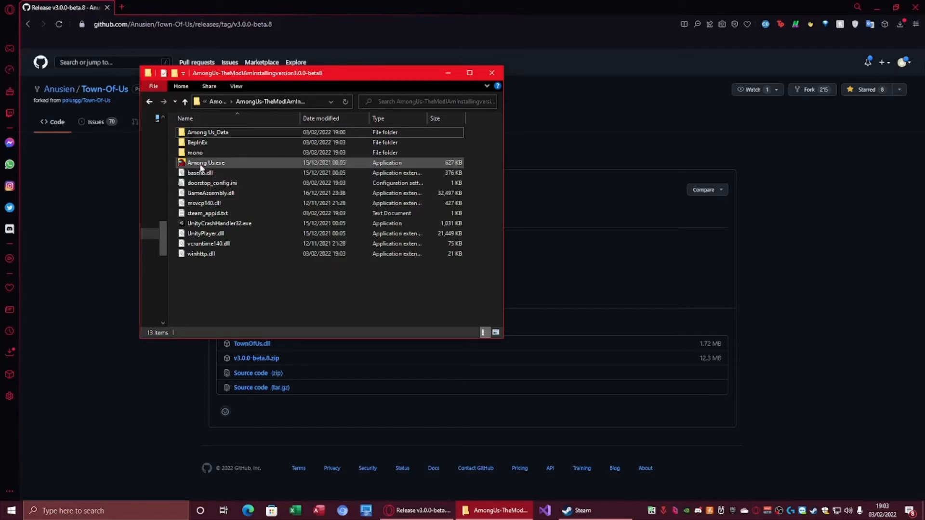
Launch the modded game by running Among Us.exe from the mod folder.
{"action": "double_click", "coordinate": [216, 166]}
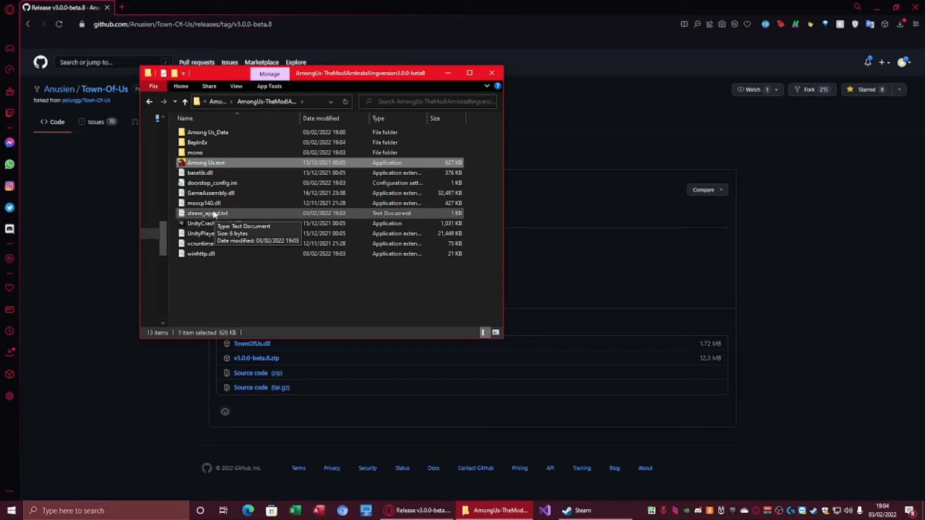
{"action": "key", "text": "Return"}
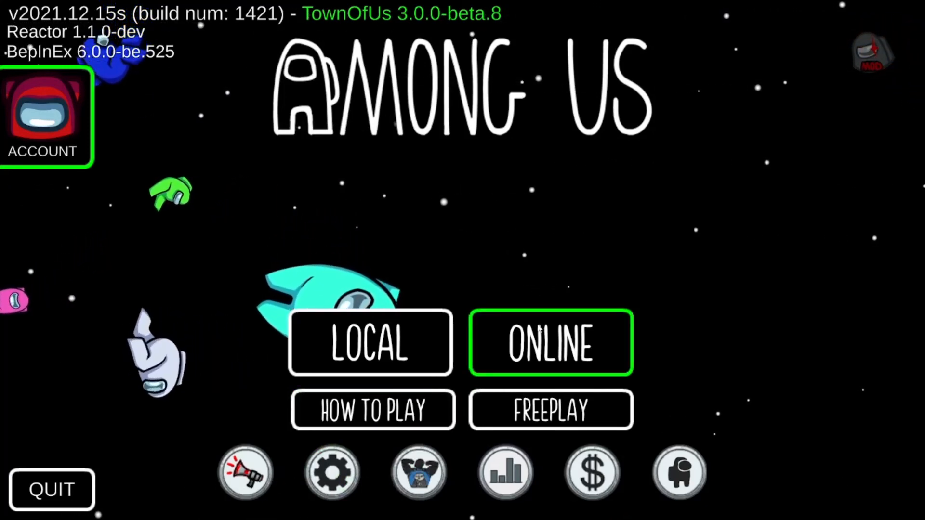
Host an online game on the Polus map with 2 impostors, English Free Chat and 15 max players.
{"action": "left_click", "coordinate": [530, 347]}
{"action": "left_click", "coordinate": [491, 197]}
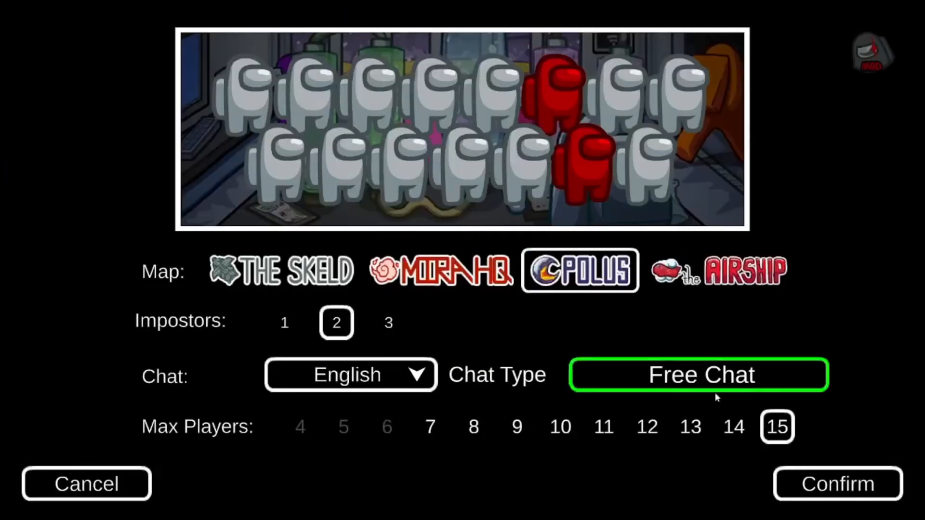
{"action": "left_click", "coordinate": [832, 469]}
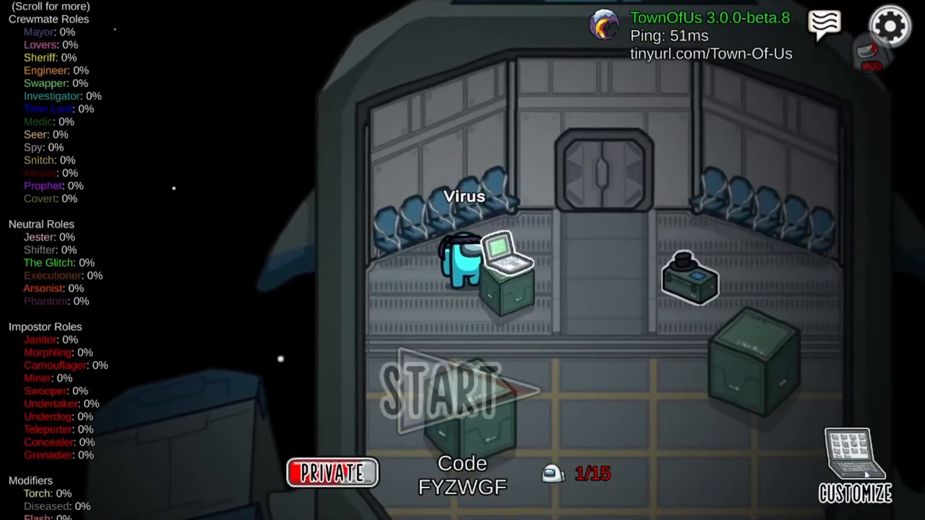
Open the lobby's Town of Us settings, examine the role, modifier and Sheriff options, and return to the lobby.
{"action": "left_click", "coordinate": [854, 443]}
{"action": "left_click", "coordinate": [583, 32]}
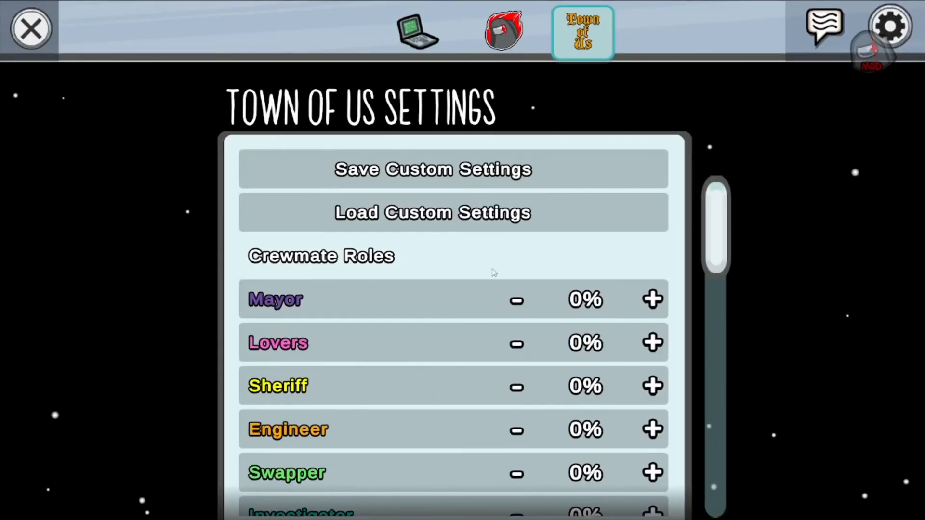
{"action": "scroll", "coordinate": [540, 328], "scroll_direction": "down", "scroll_amount": 5}
{"action": "scroll", "coordinate": [539, 328], "scroll_direction": "down", "scroll_amount": 15}
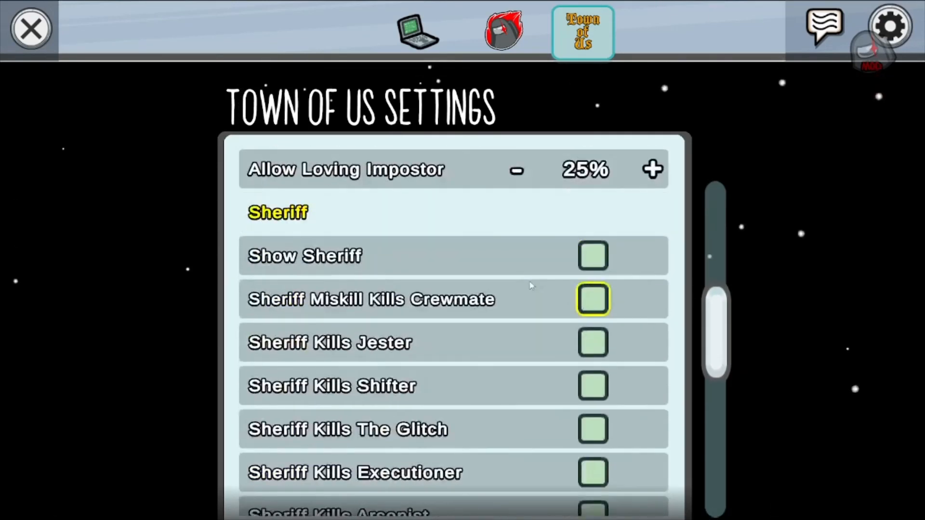
{"action": "scroll", "coordinate": [531, 286], "scroll_direction": "up", "scroll_amount": 12}
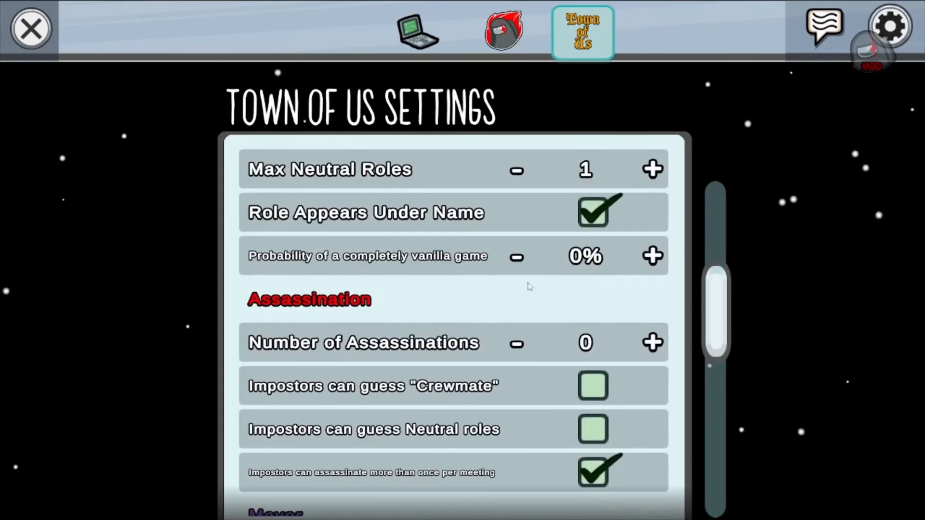
{"action": "scroll", "coordinate": [529, 286], "scroll_direction": "up", "scroll_amount": 10}
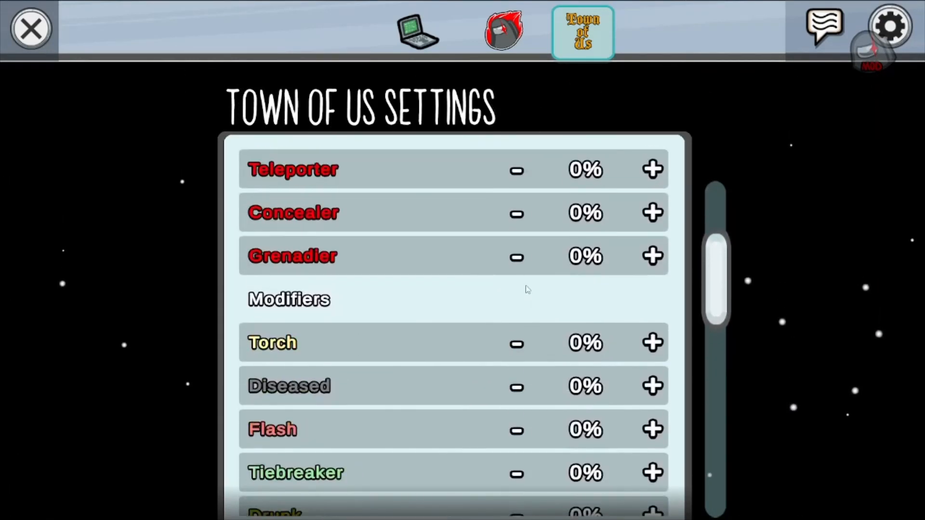
{"action": "scroll", "coordinate": [527, 288], "scroll_direction": "up", "scroll_amount": 5}
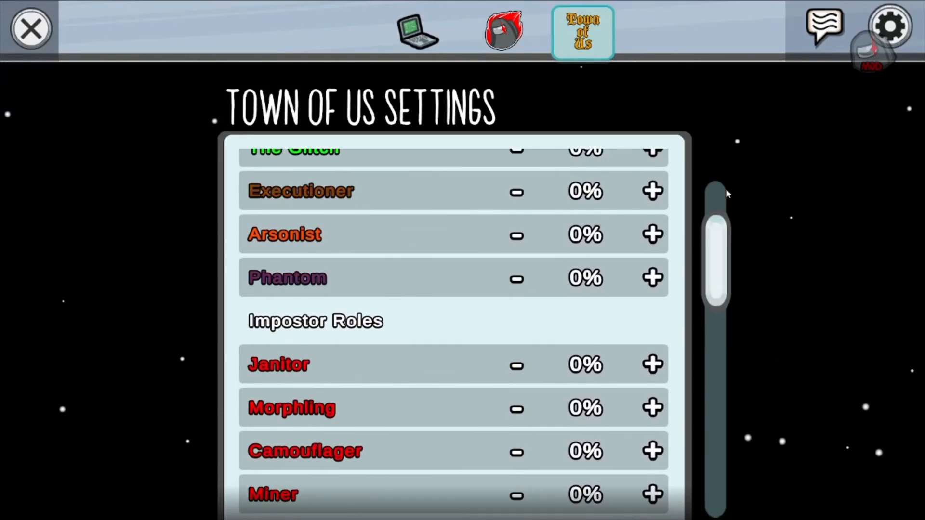
{"action": "left_click_drag", "start_coordinate": [725, 243], "coordinate": [718, 200]}
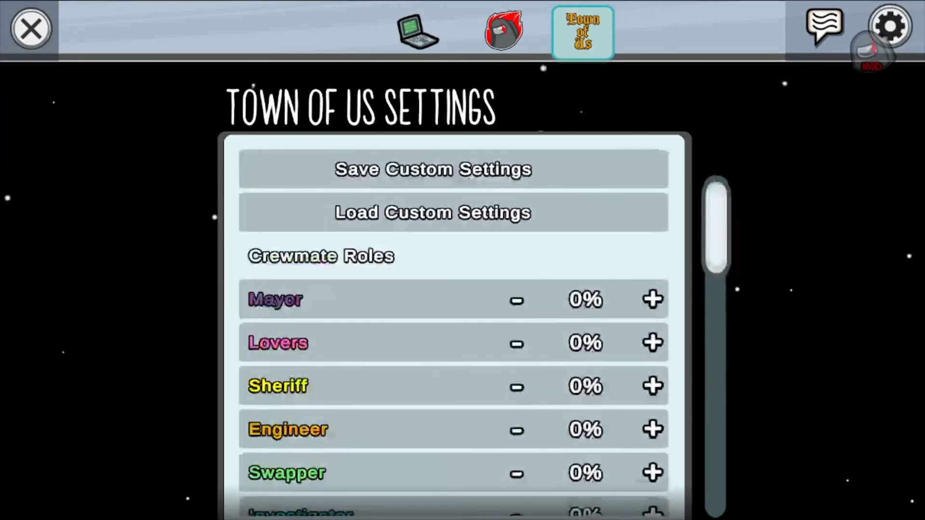
{"action": "key", "text": "Escape"}
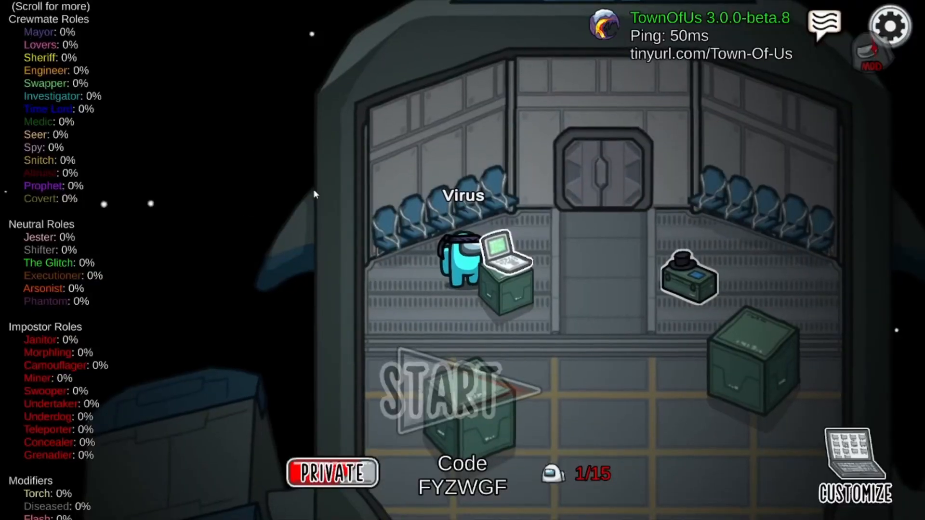